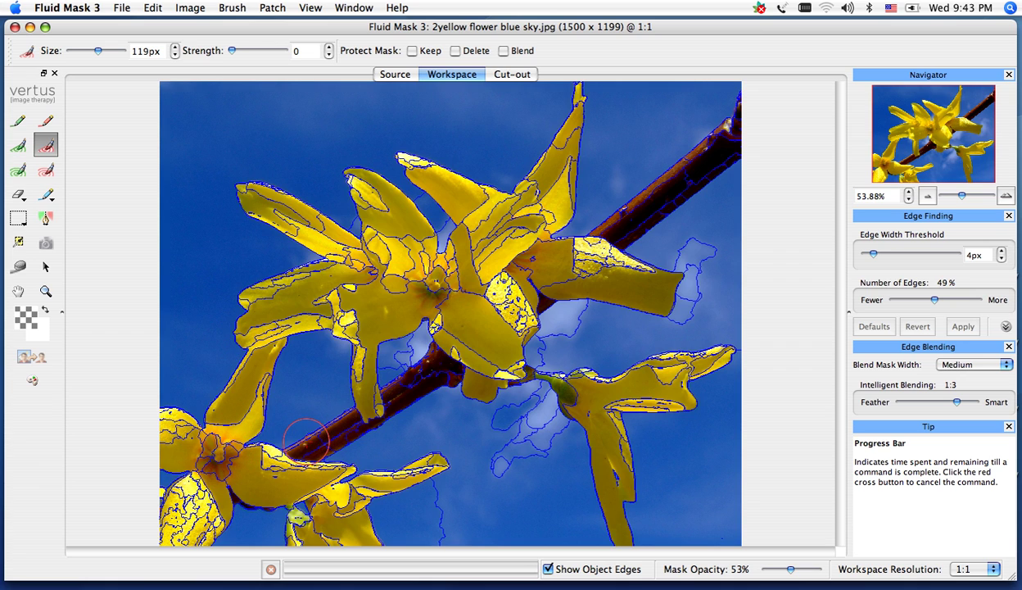
# Step: Paint delete mask over the upper-left, upper-right, right-side and lower-right sky regions
pyautogui.click(48, 149)
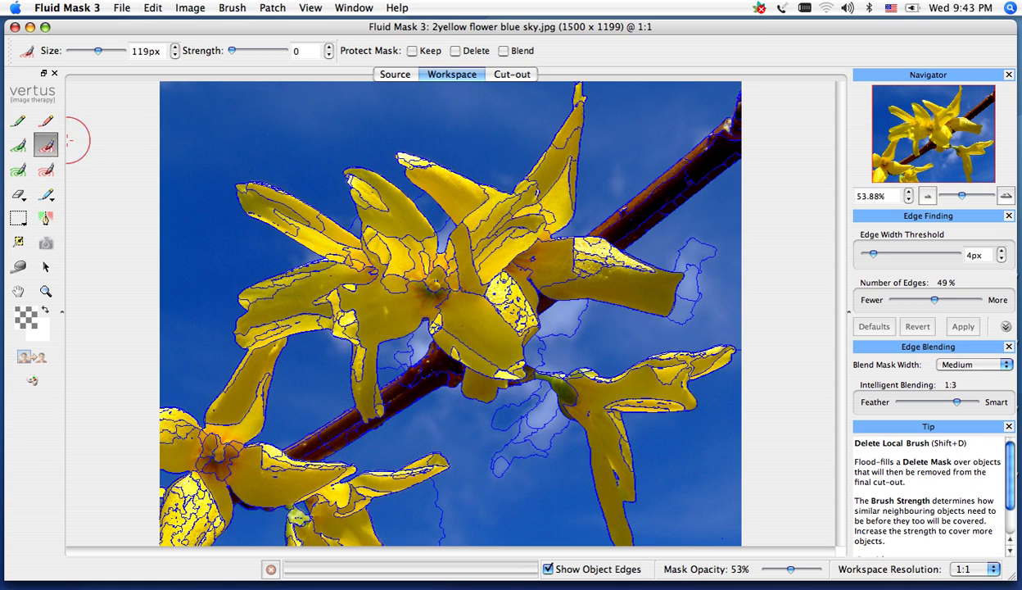
pyautogui.moveTo(256, 119)
pyautogui.mouseDown()
pyautogui.moveTo(194, 147)
pyautogui.moveTo(205, 153)
pyautogui.mouseUp()
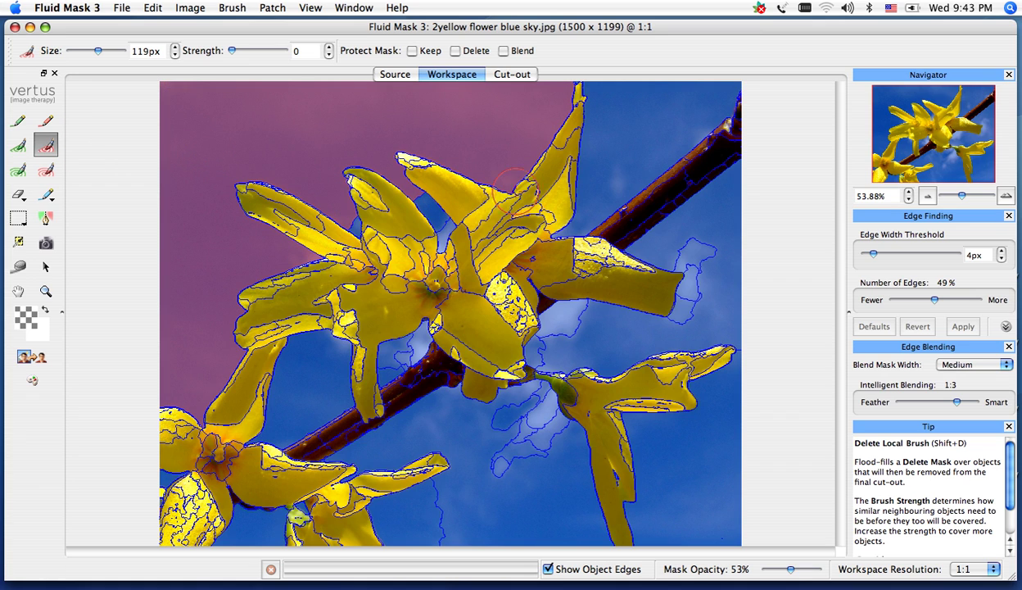
pyautogui.click(632, 132)
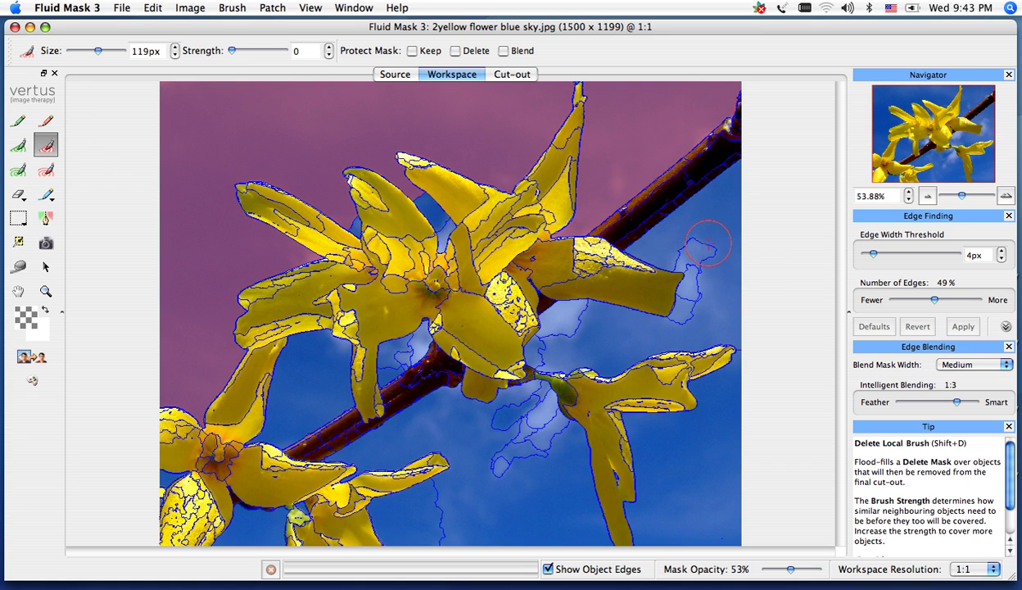
pyautogui.moveTo(695, 229)
pyautogui.mouseDown()
pyautogui.moveTo(714, 286)
pyautogui.moveTo(680, 315)
pyautogui.mouseUp()
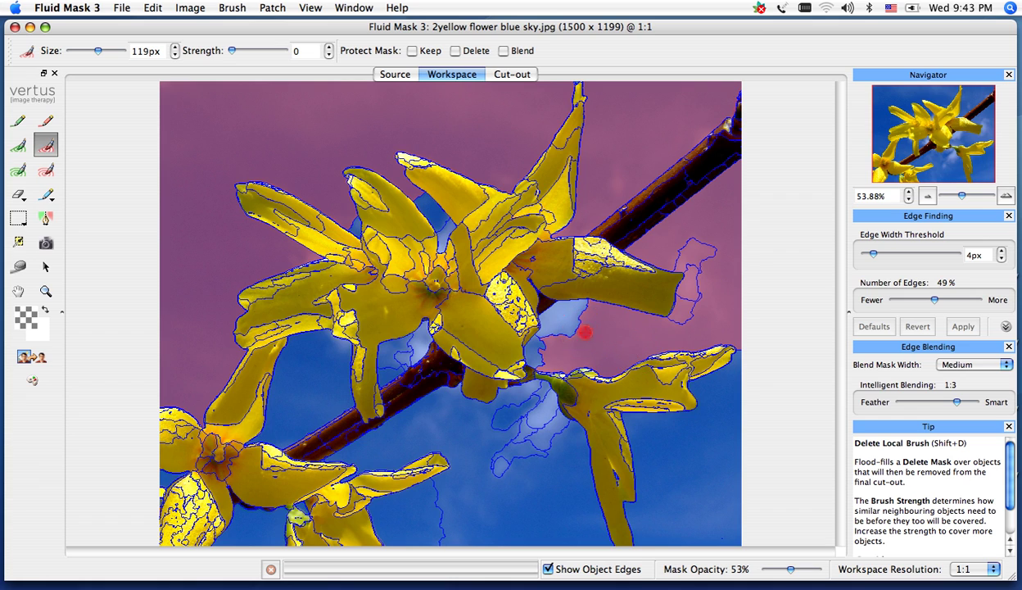
pyautogui.moveTo(585, 332); pyautogui.dragTo(532, 338)
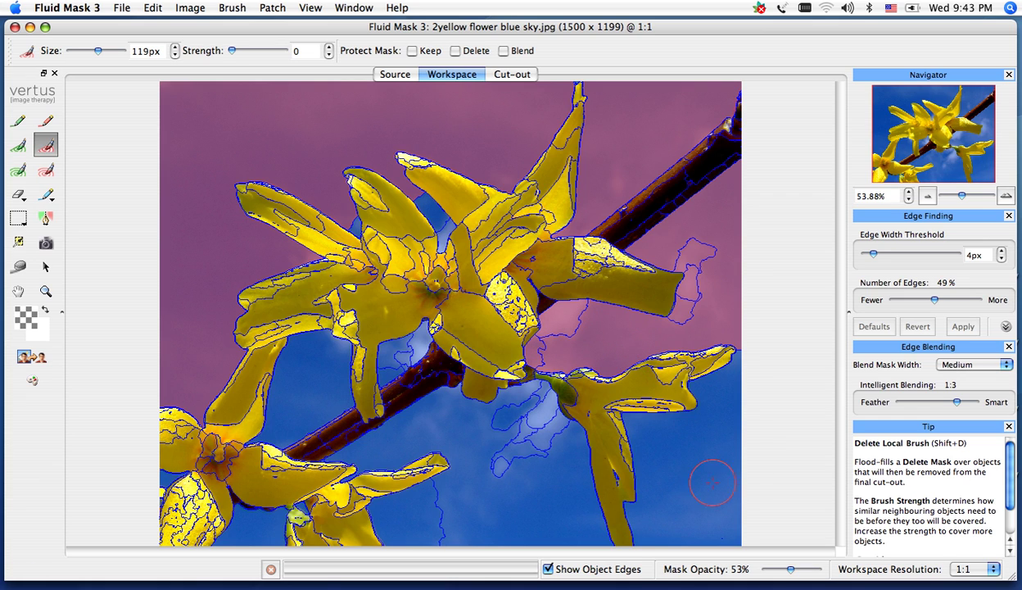
pyautogui.moveTo(713, 483); pyautogui.dragTo(692, 481)
pyautogui.moveTo(522, 437)
pyautogui.mouseDown()
pyautogui.moveTo(519, 420)
pyautogui.moveTo(522, 479)
pyautogui.mouseUp()
# Step: Cover the lower sky, lower-left patch and small sky gaps between petals with delete mask
pyautogui.moveTo(424, 498); pyautogui.dragTo(446, 508)
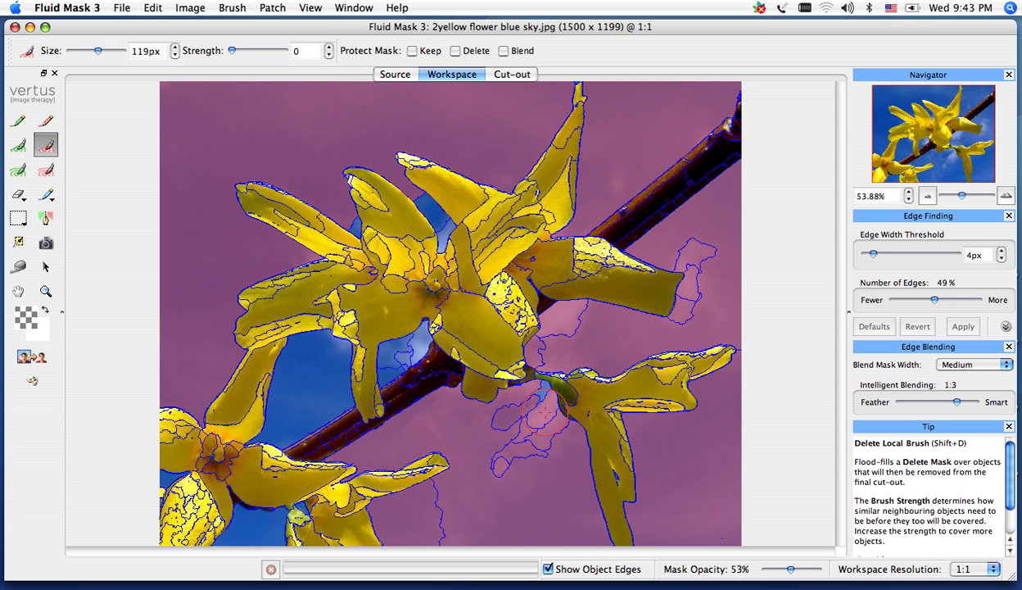
pyautogui.moveTo(529, 414); pyautogui.dragTo(532, 404)
pyautogui.moveTo(409, 350); pyautogui.dragTo(385, 353)
pyautogui.moveTo(321, 365); pyautogui.dragTo(311, 387)
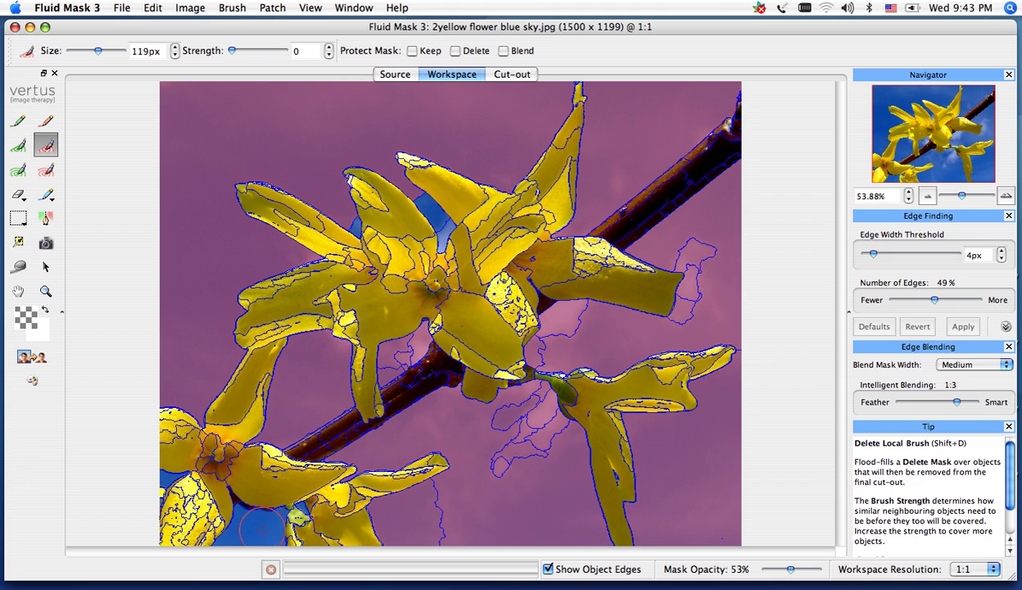
pyautogui.click(168, 478)
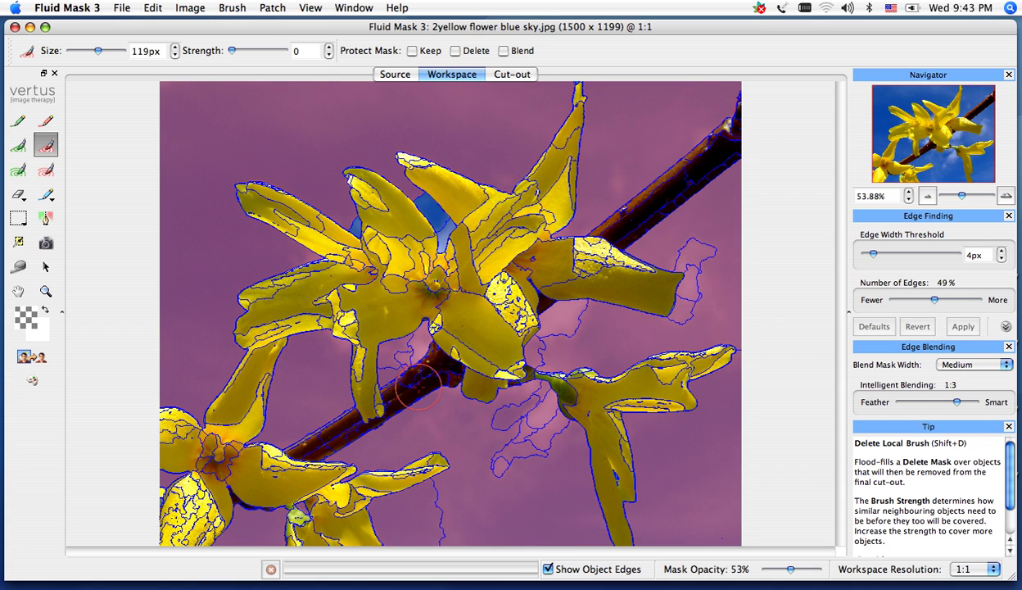
pyautogui.click(426, 209)
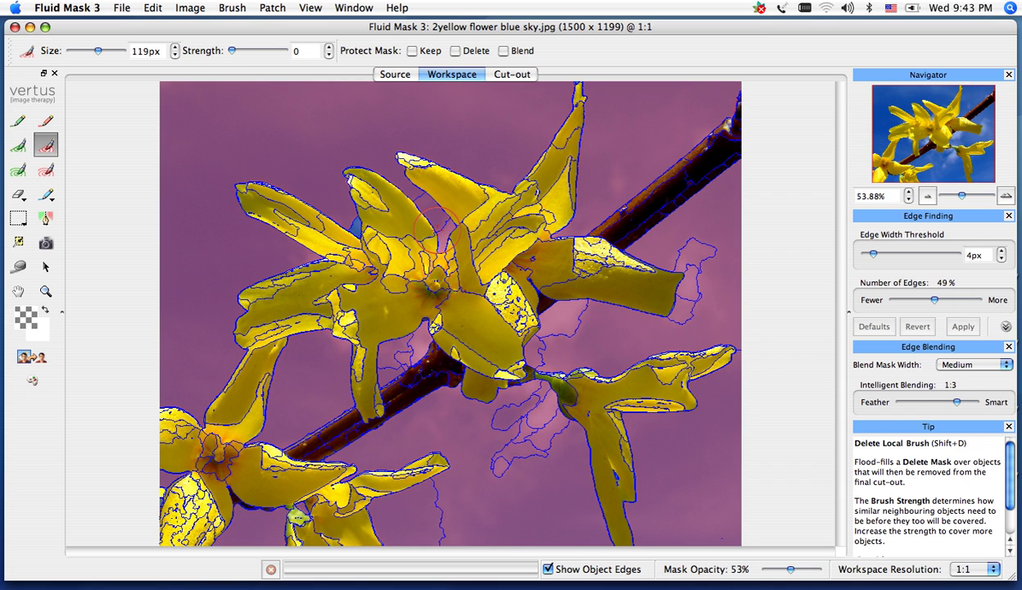
pyautogui.click(355, 223)
# Step: Auto-fill the unmasked flowers and branch with keep mask from the Image menu
pyautogui.click(188, 10)
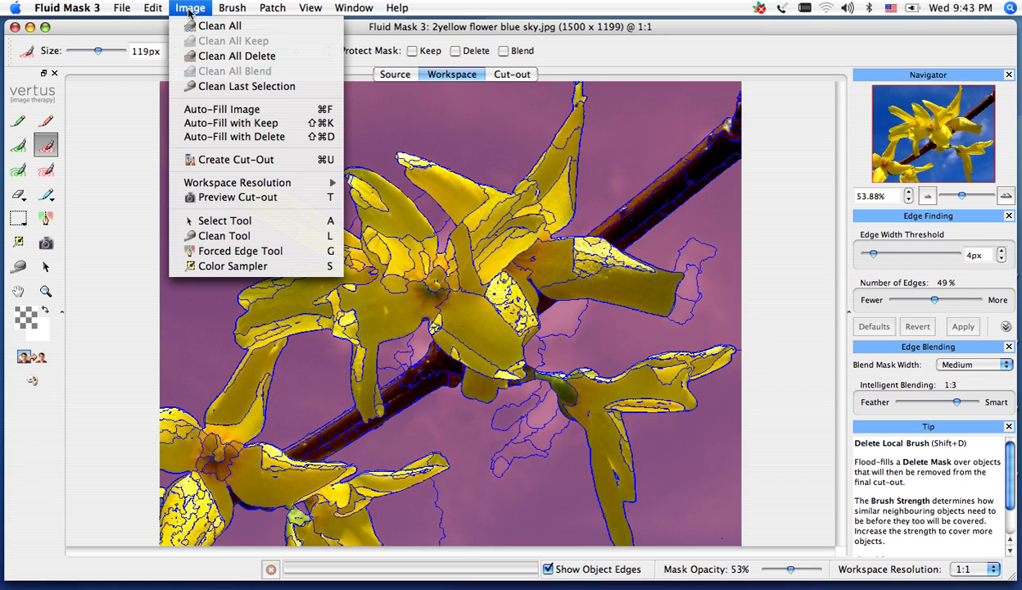
pyautogui.click(229, 123)
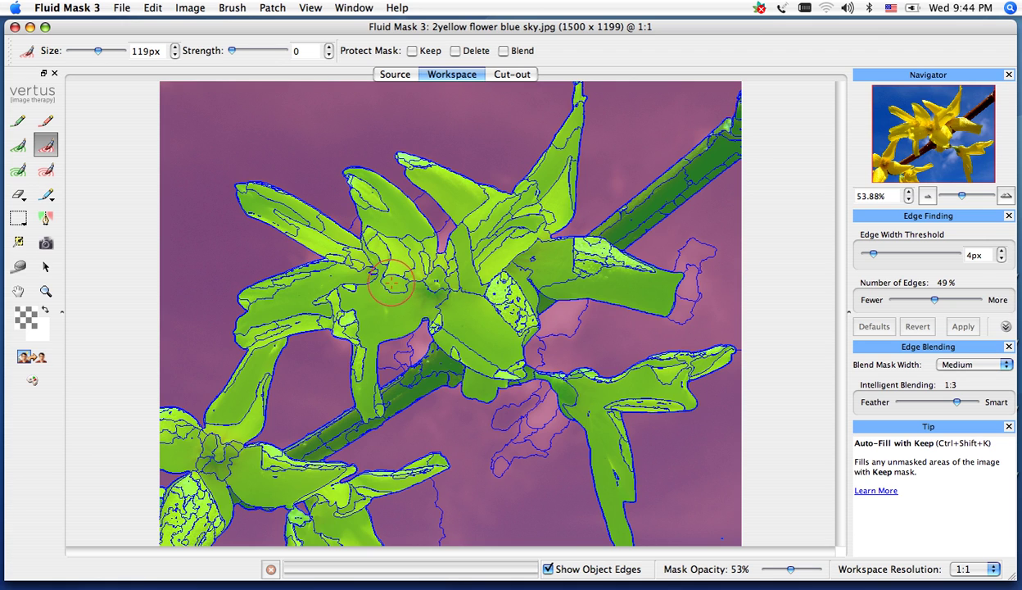
# Step: Hide object edges, zoom onto the upper-left petal edge, and create the cut-out
pyautogui.click(548, 568)
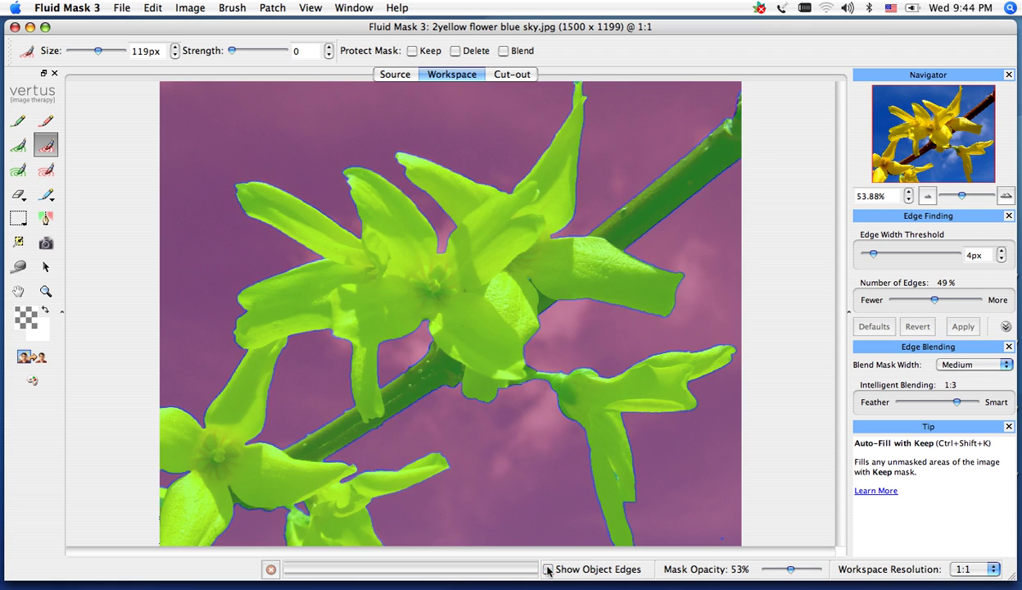
pyautogui.click(46, 291)
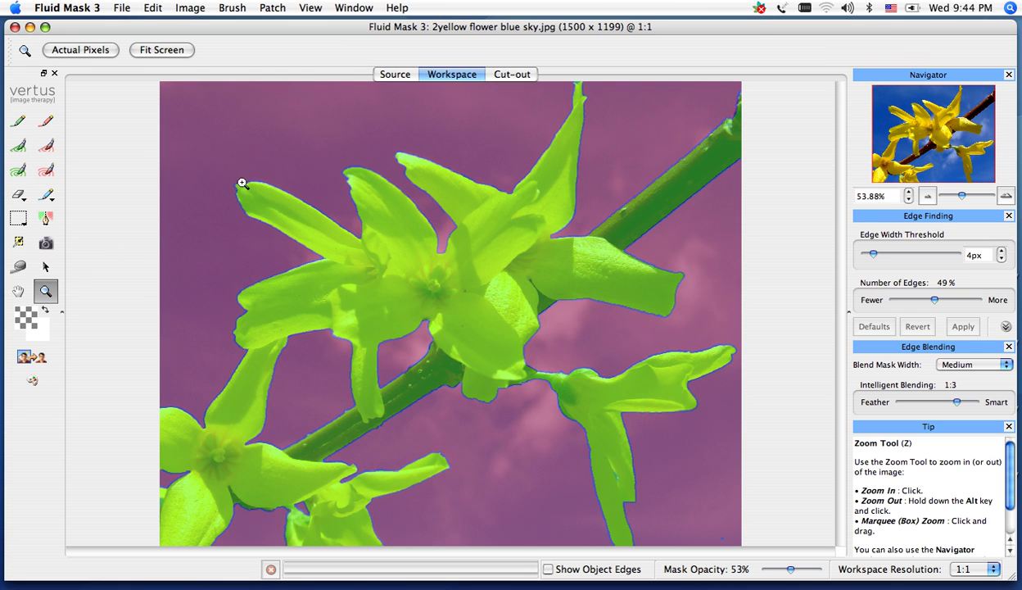
pyautogui.moveTo(270, 176); pyautogui.dragTo(327, 229)
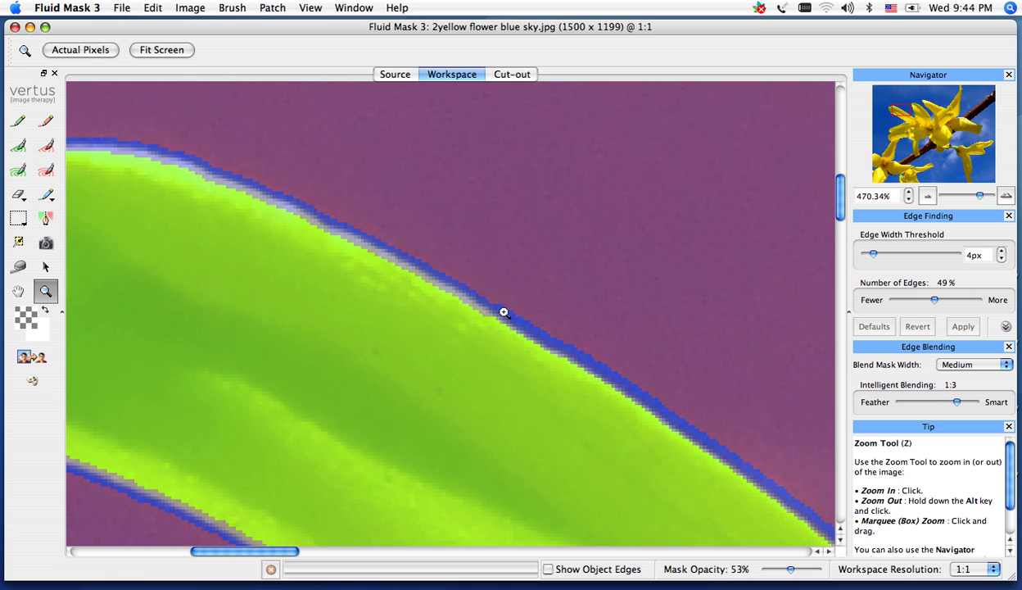
pyautogui.click(40, 358)
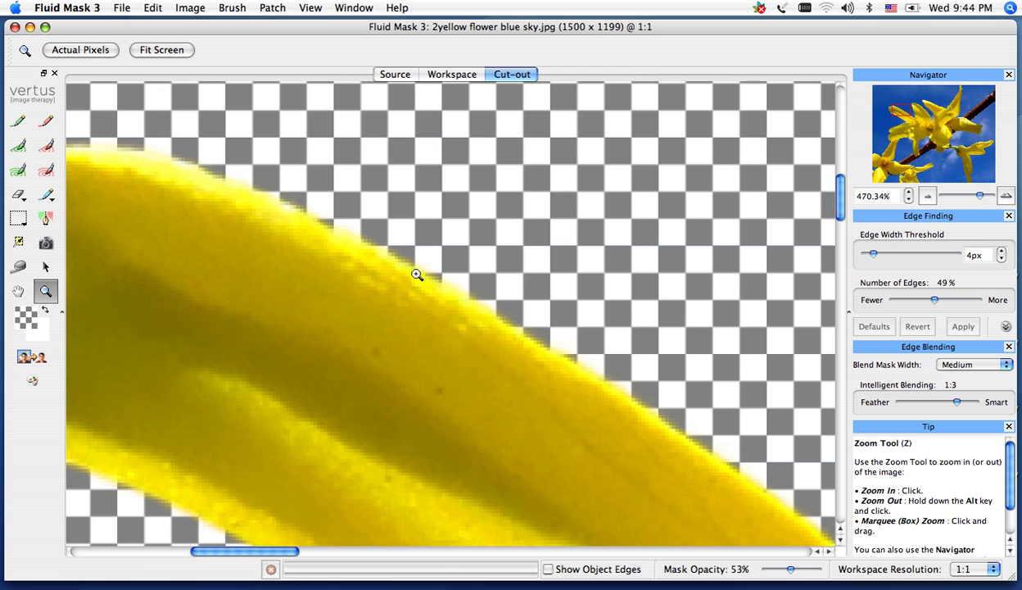
pyautogui.click(450, 76)
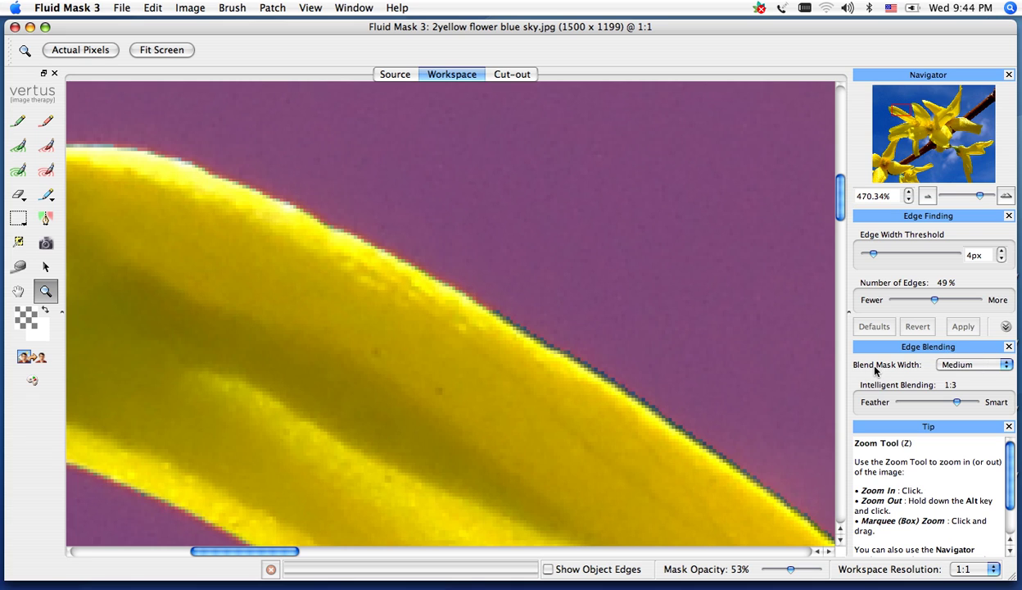
# Step: Set blend mask width to None, refill unmasked areas with keep, and render the cut-out
pyautogui.click(1007, 367)
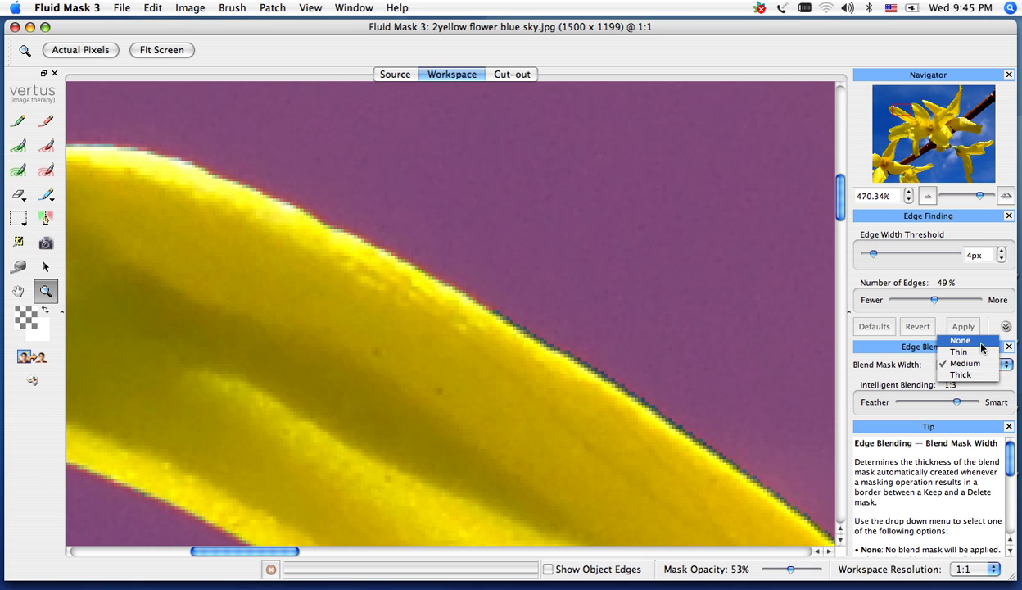
pyautogui.click(981, 340)
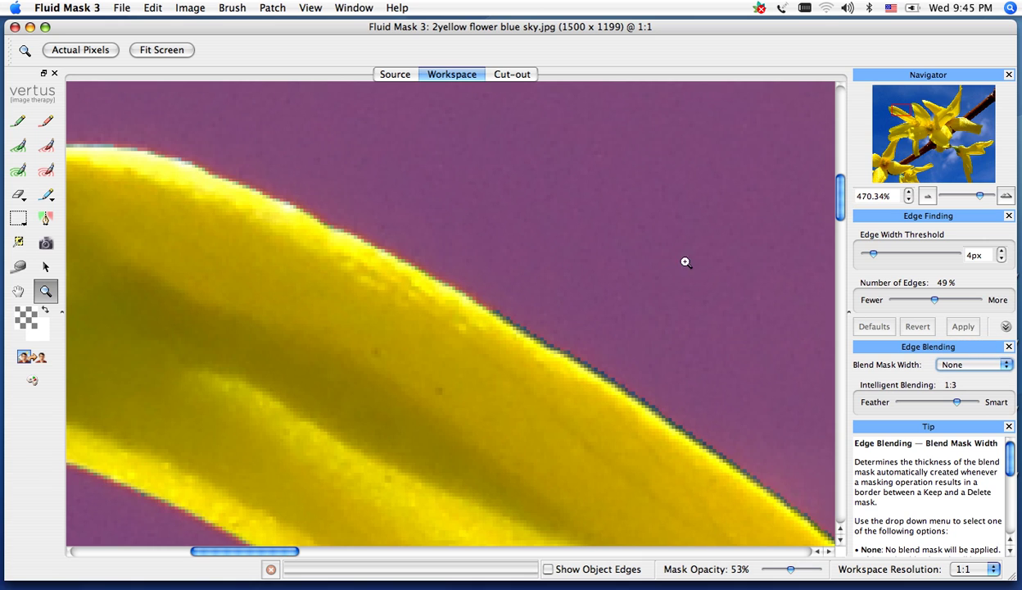
pyautogui.click(192, 12)
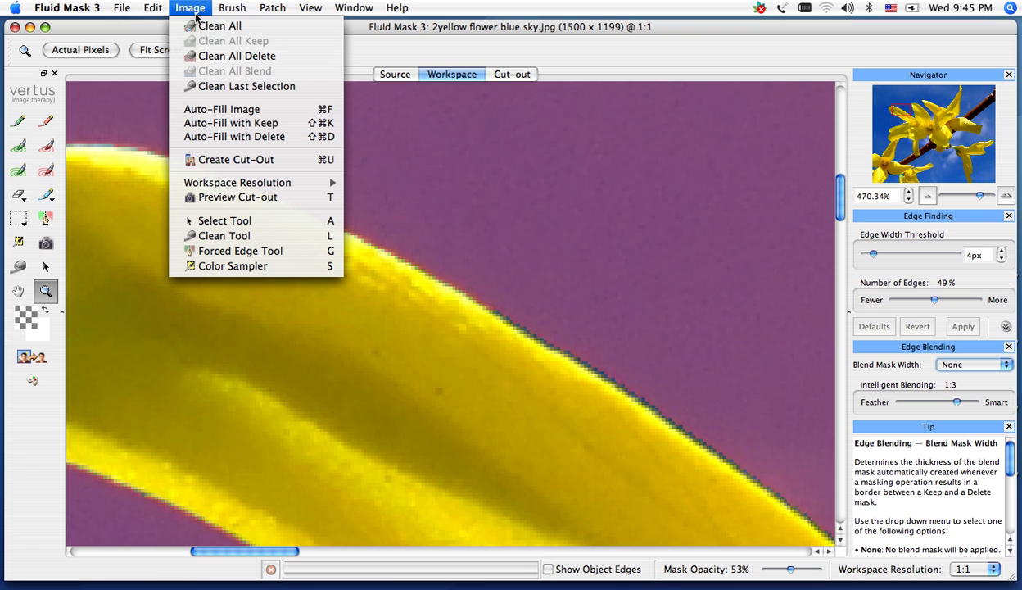
pyautogui.click(218, 124)
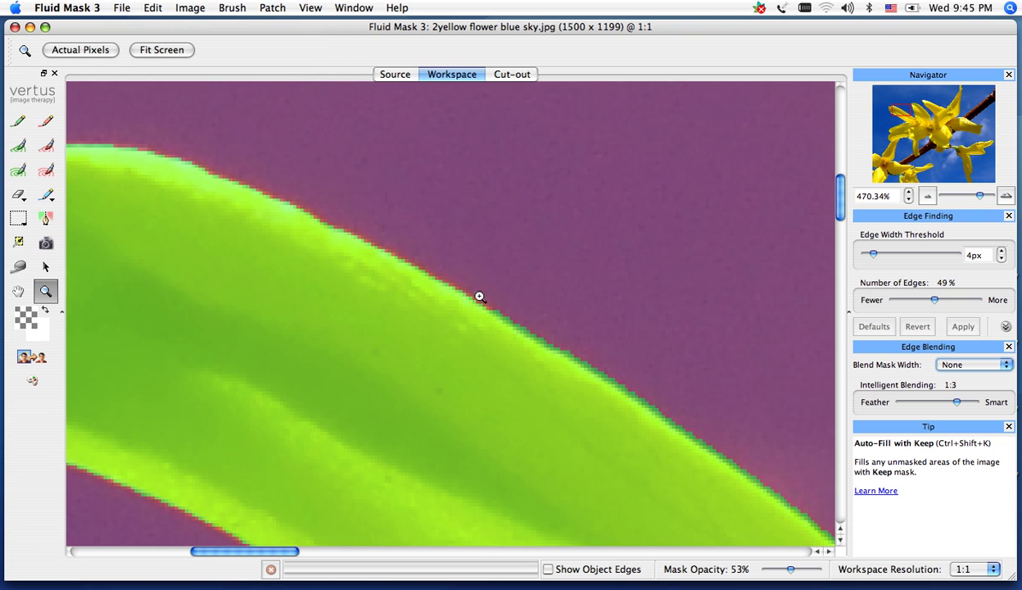
pyautogui.click(40, 361)
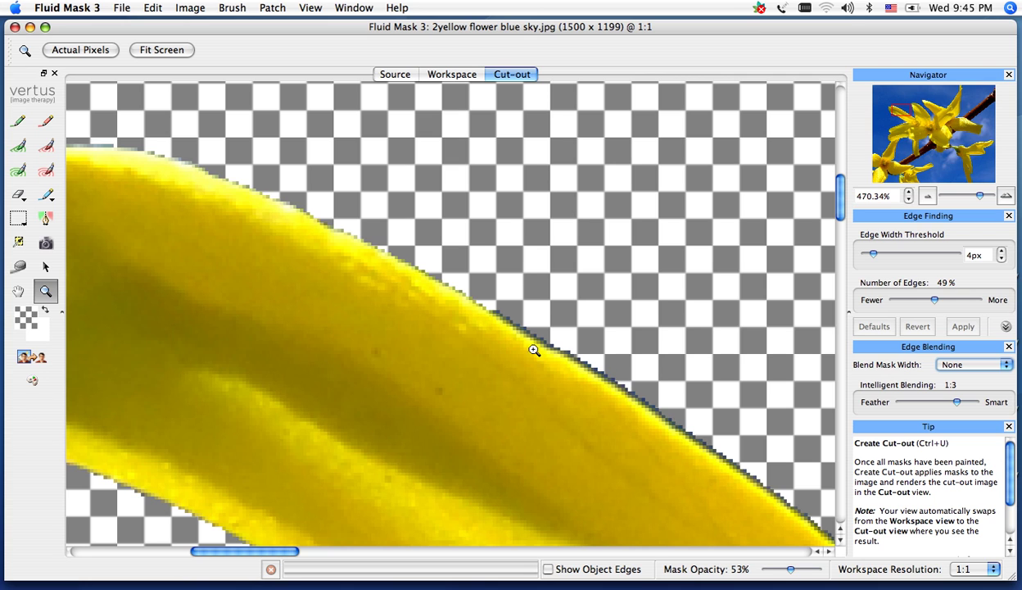
# Step: Return to the mask workspace and show the blend mask width options
pyautogui.click(441, 77)
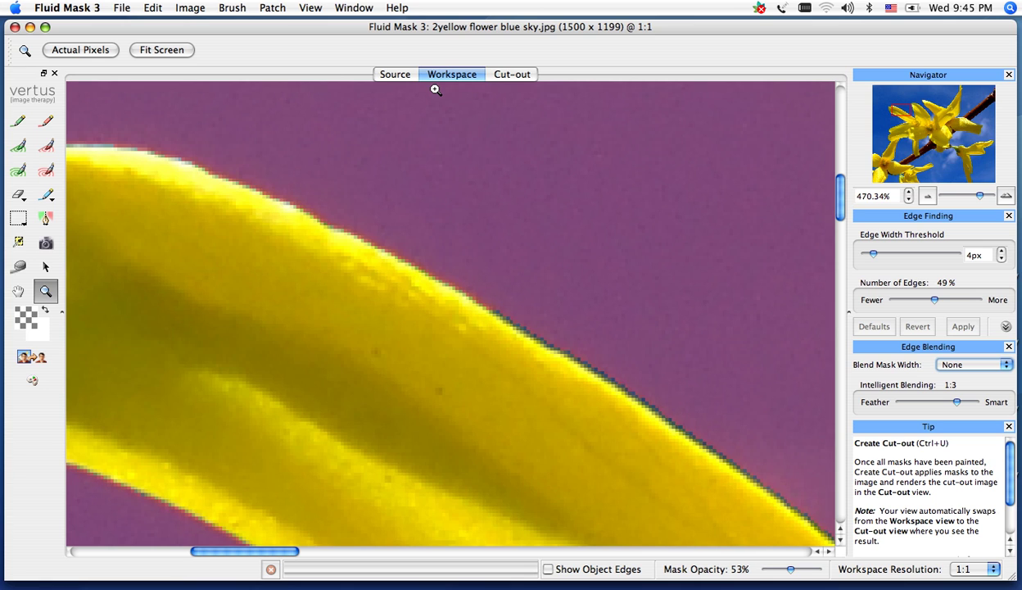
pyautogui.click(1007, 365)
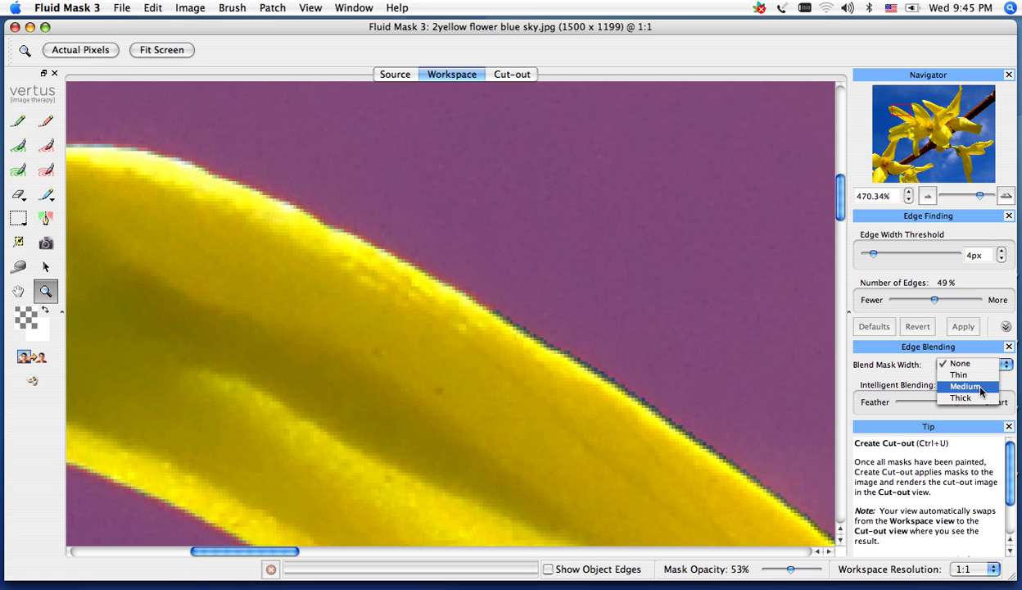
# Step: Set blend mask width to Medium, auto-fill keep, render the cut-out, then zoom out
pyautogui.click(983, 386)
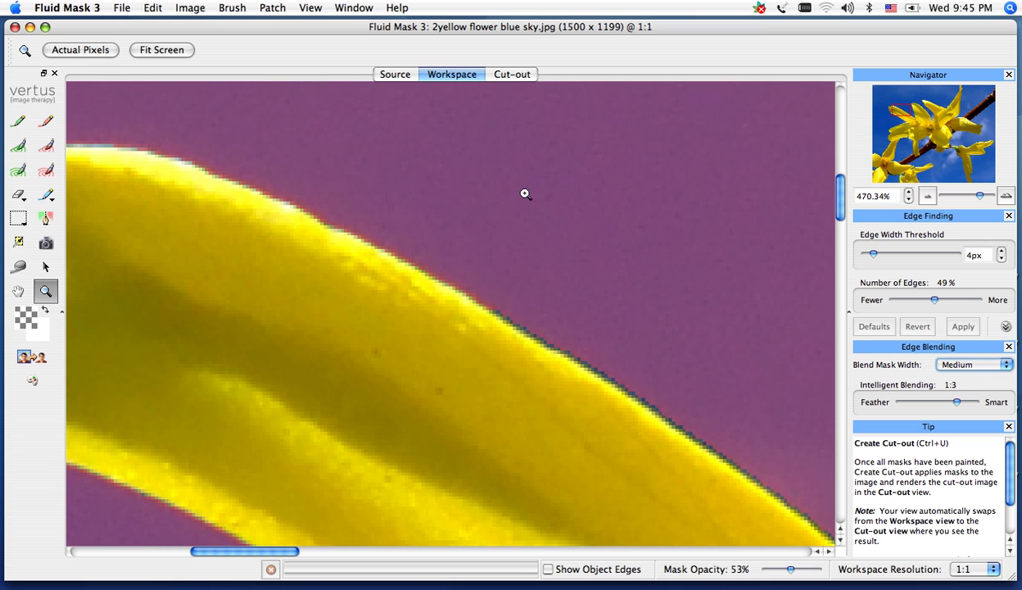
pyautogui.click(190, 9)
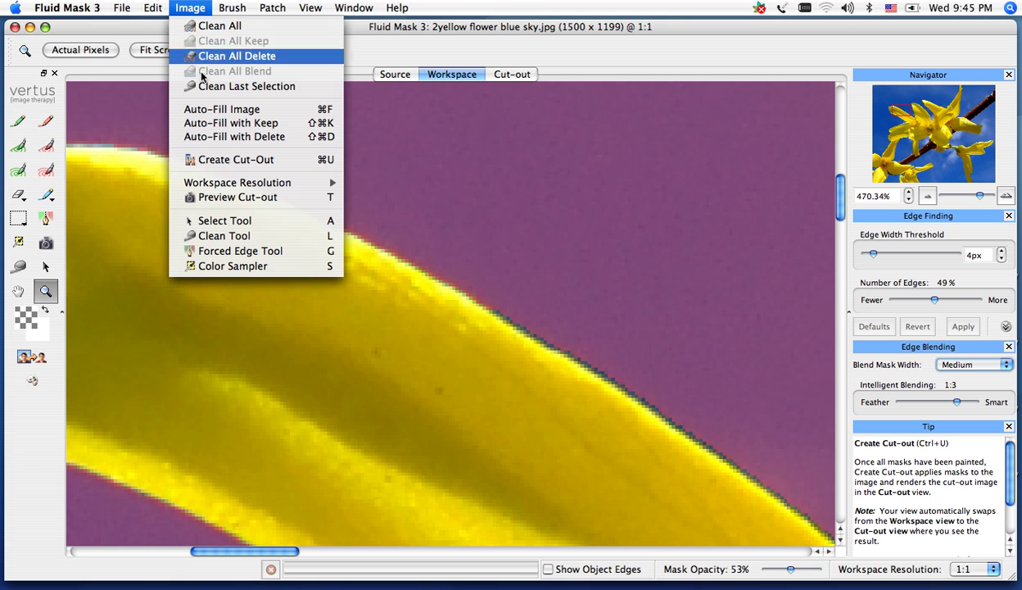
pyautogui.click(221, 124)
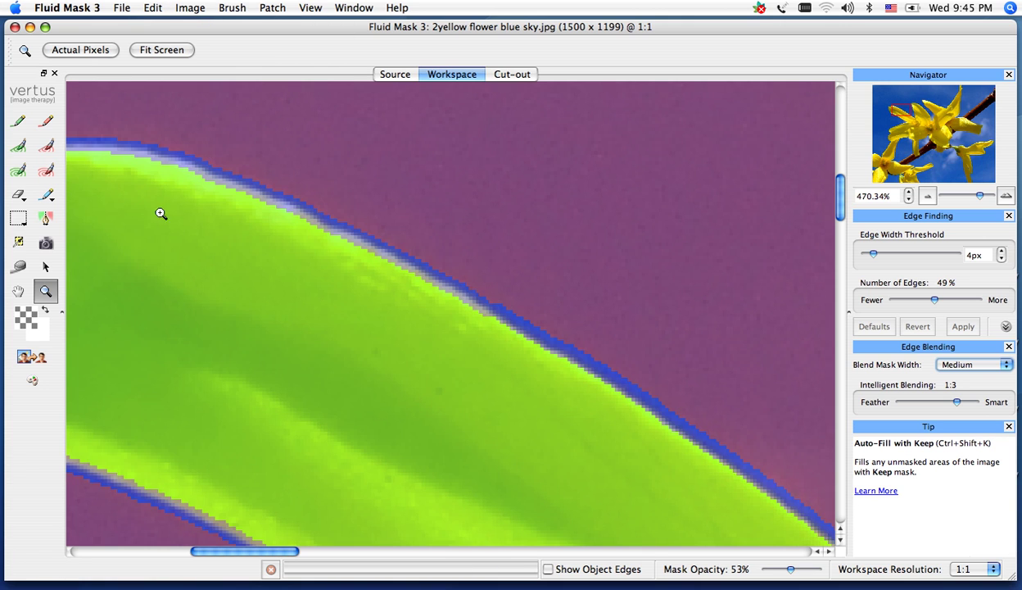
pyautogui.click(42, 359)
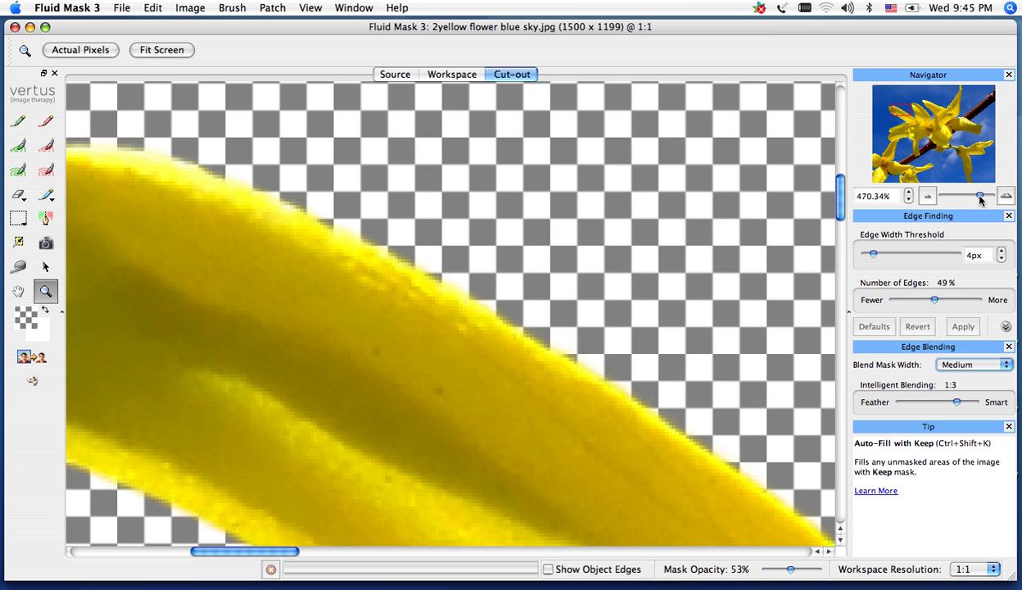
pyautogui.moveTo(981, 199)
pyautogui.moveTo(980, 198); pyautogui.dragTo(959, 201)
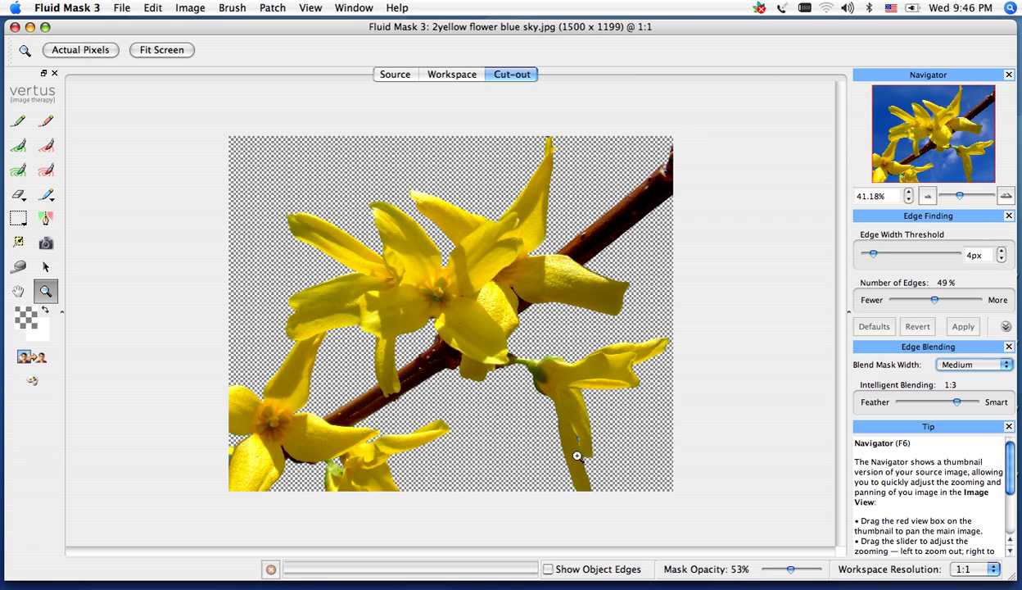
# Step: Zoom onto the lower-right petal flaw, return to the workspace, and pick the Blend Exact Brush
pyautogui.moveTo(549, 409); pyautogui.dragTo(591, 452)
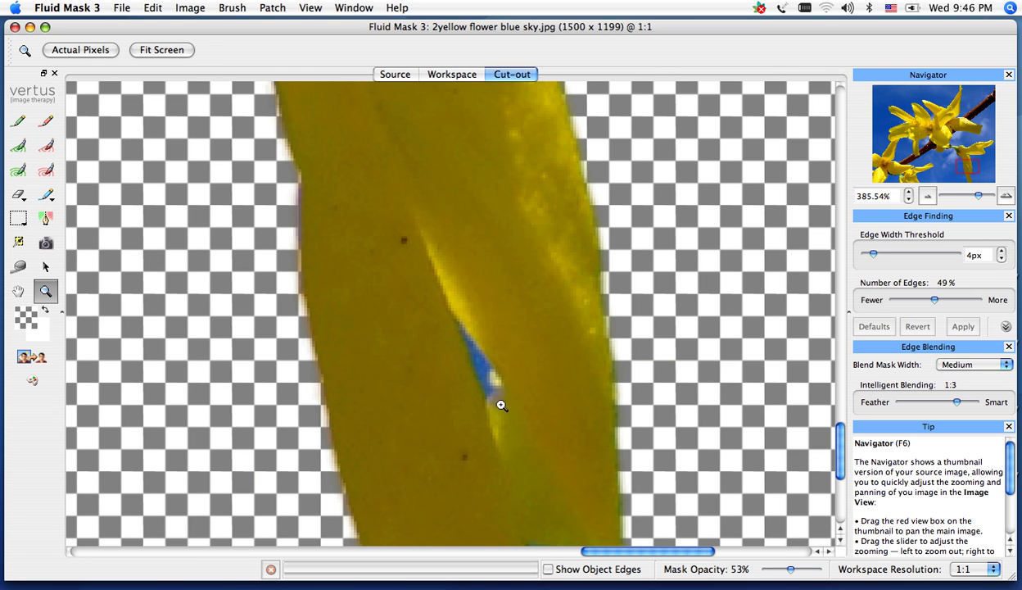
pyautogui.click(449, 74)
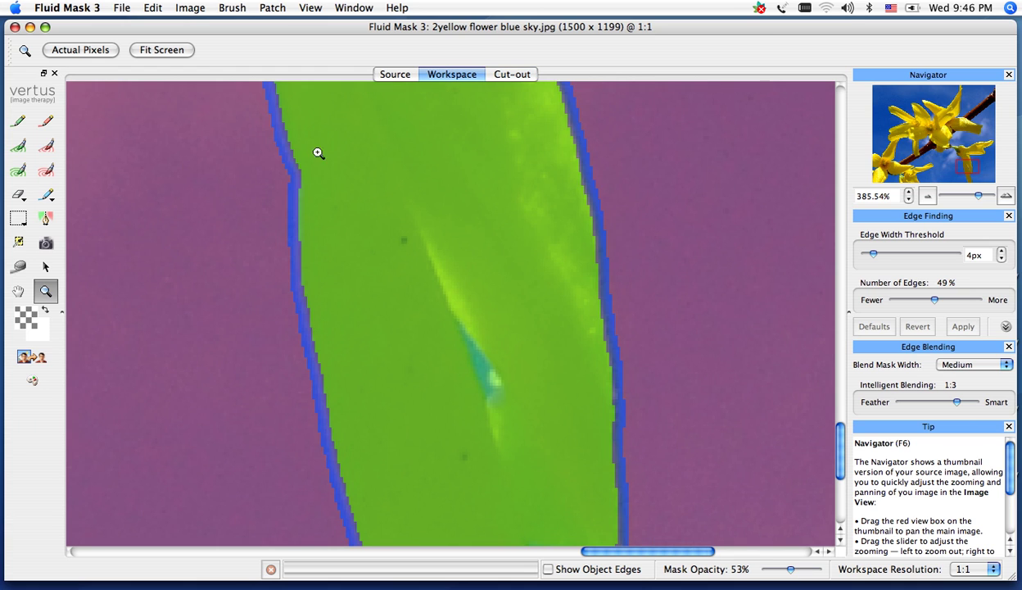
pyautogui.click(47, 196)
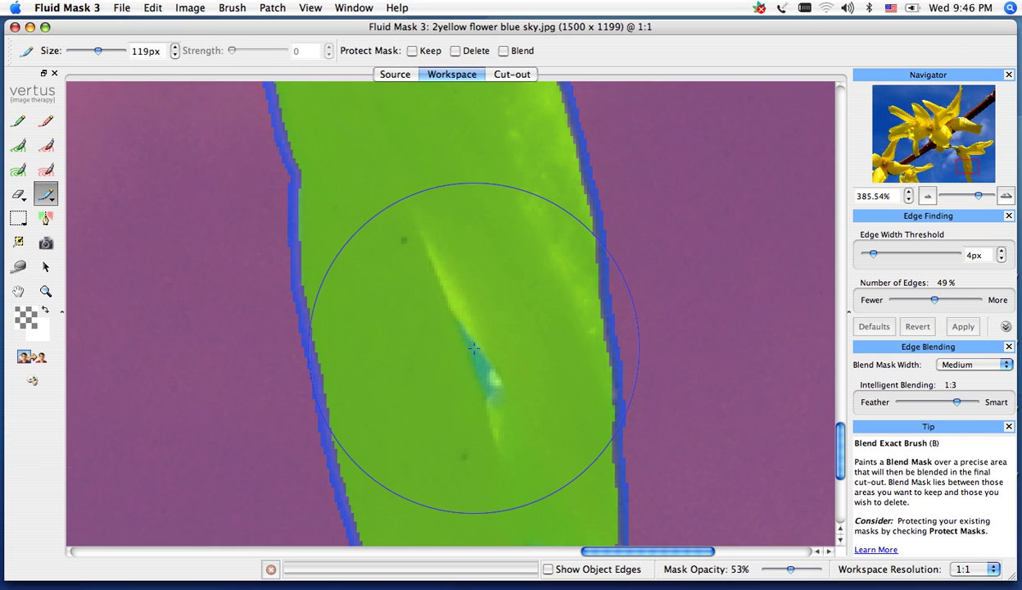
# Step: Shrink the brush to 4px and paint blend mask over the blue streak in the petal
pyautogui.press('[')
pyautogui.press('[')
pyautogui.press('[')
pyautogui.press('[')
pyautogui.press('[')
pyautogui.press('[')
pyautogui.press('[')
pyautogui.press('[')
pyautogui.press('[')
pyautogui.press('[')
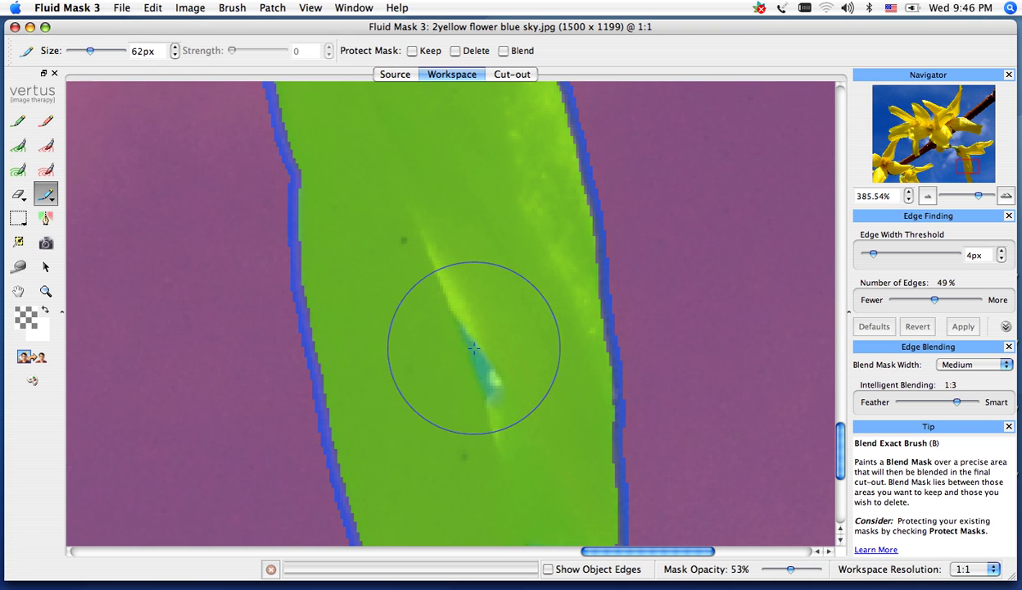
pyautogui.press('[')
pyautogui.press('[')
pyautogui.press('[')
pyautogui.press('[')
pyautogui.press('[')
pyautogui.press('[')
pyautogui.press('[')
pyautogui.press('[')
pyautogui.press('[')
pyautogui.press('[')
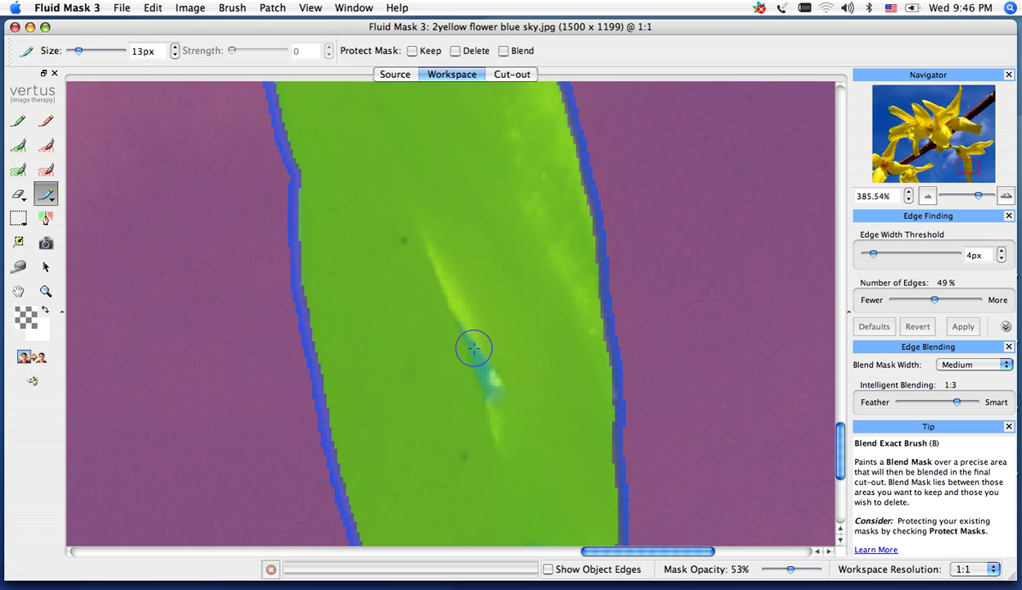
pyautogui.press('[')
pyautogui.press('[')
pyautogui.press('[')
pyautogui.press('[')
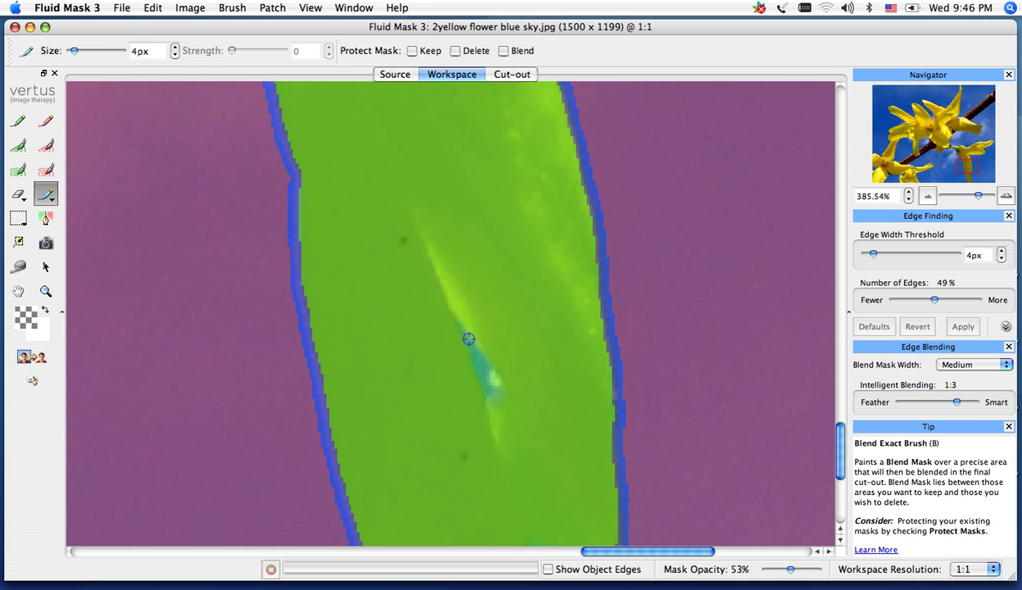
pyautogui.moveTo(463, 331); pyautogui.dragTo(470, 344)
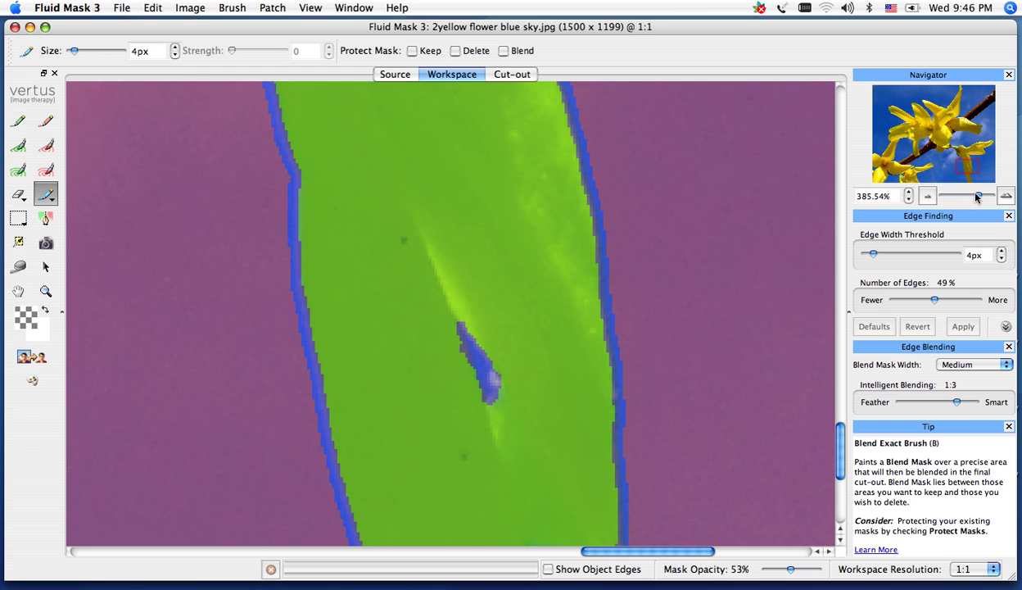
pyautogui.moveTo(978, 197); pyautogui.dragTo(967, 199)
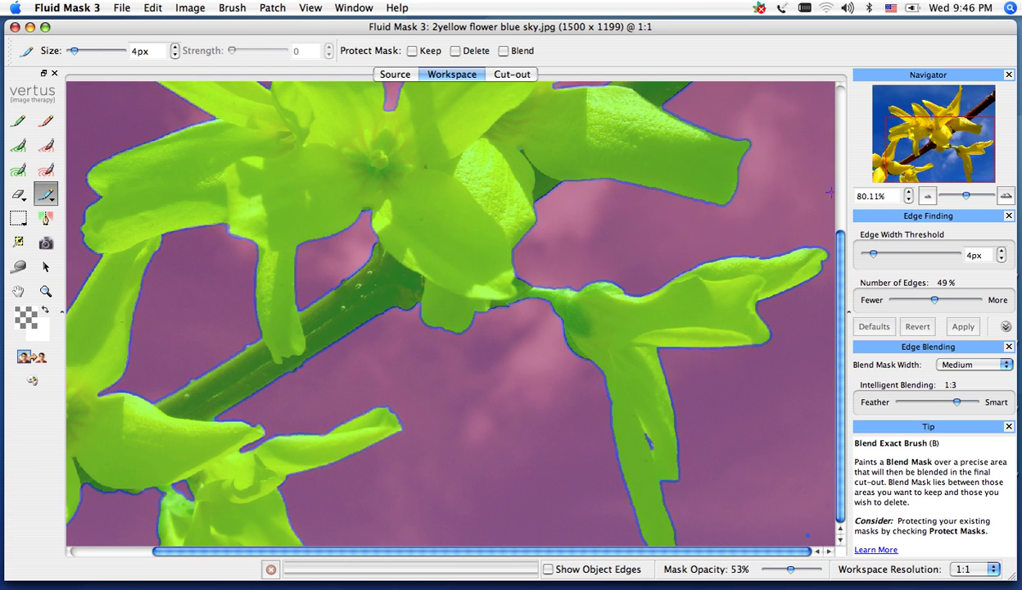
pyautogui.click(520, 149)
# Step: Zoom out to fit the whole image and render the final cut-out
pyautogui.moveTo(967, 197)
pyautogui.mouseDown()
pyautogui.moveTo(936, 199)
pyautogui.moveTo(959, 197)
pyautogui.mouseUp()
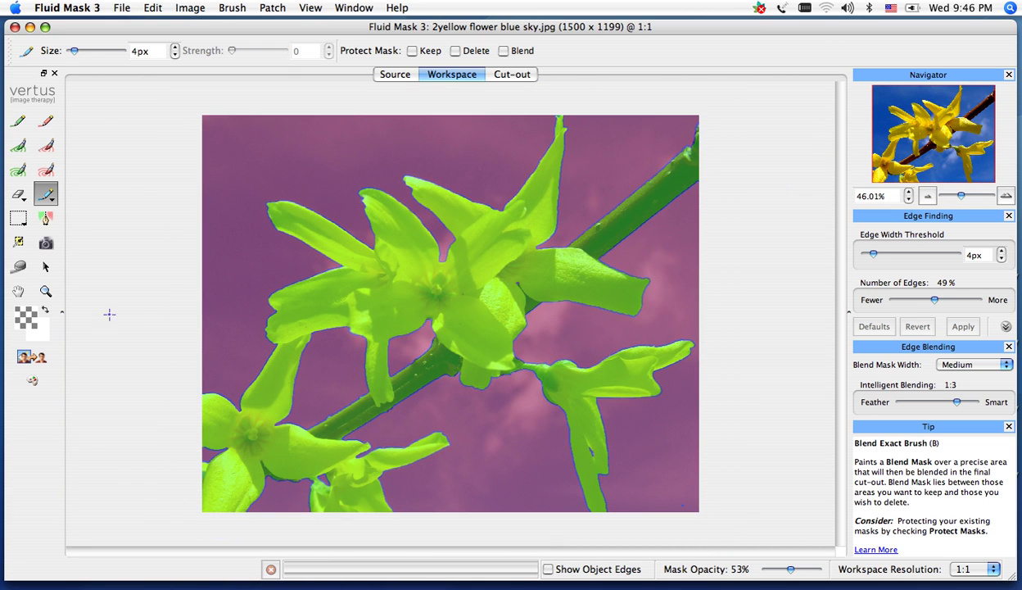
pyautogui.click(37, 358)
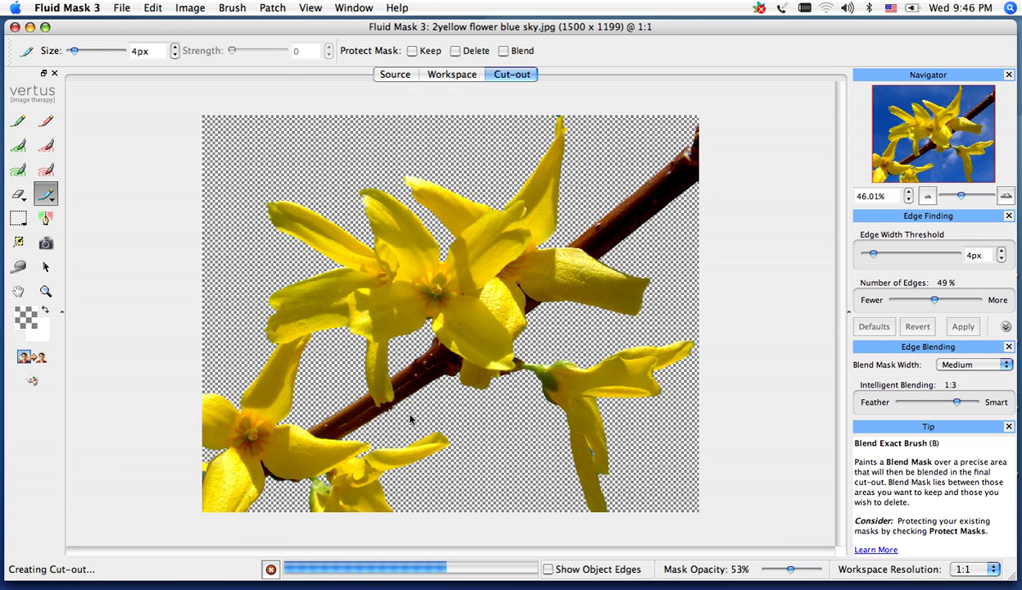